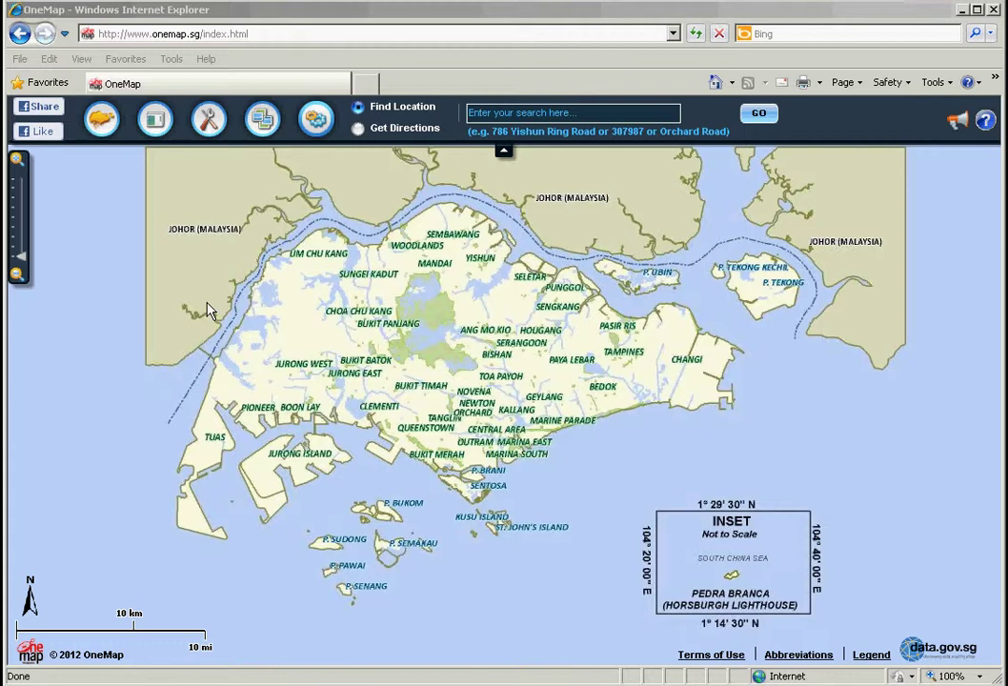
Start the BizQuery service and view its ACRA Terms and Conditions page full-screen, then close it.
left_click(153, 120)
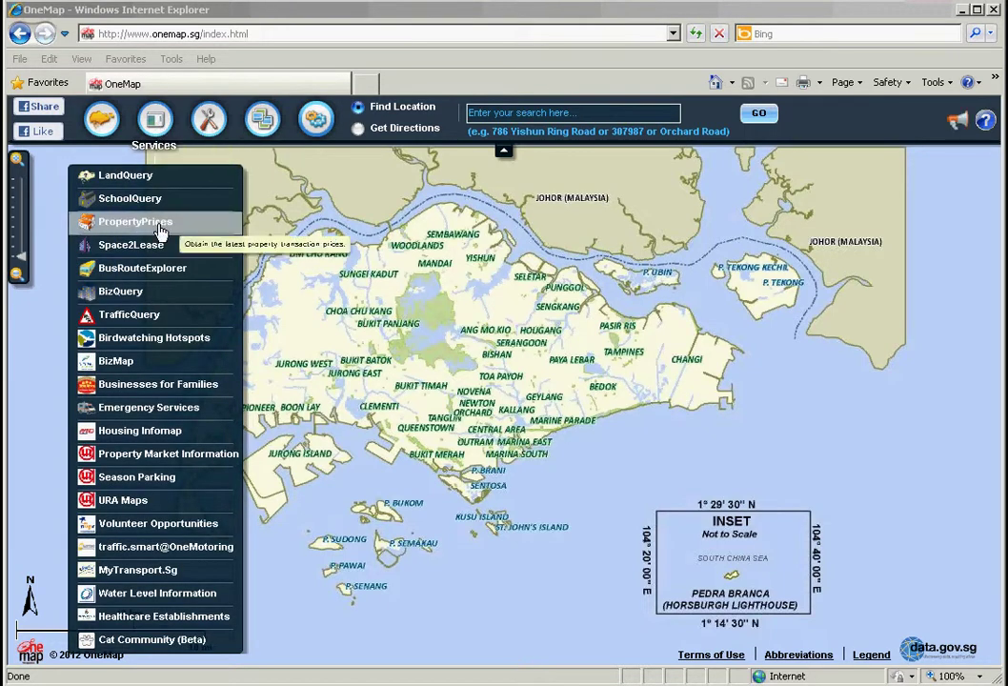
left_click(157, 294)
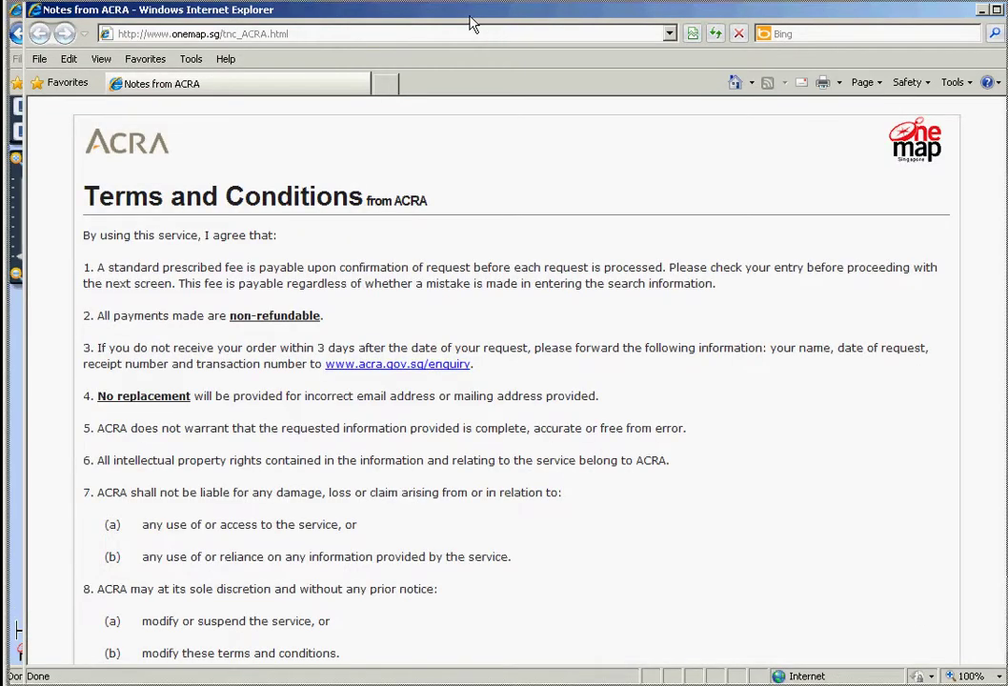
double_click(469, 17)
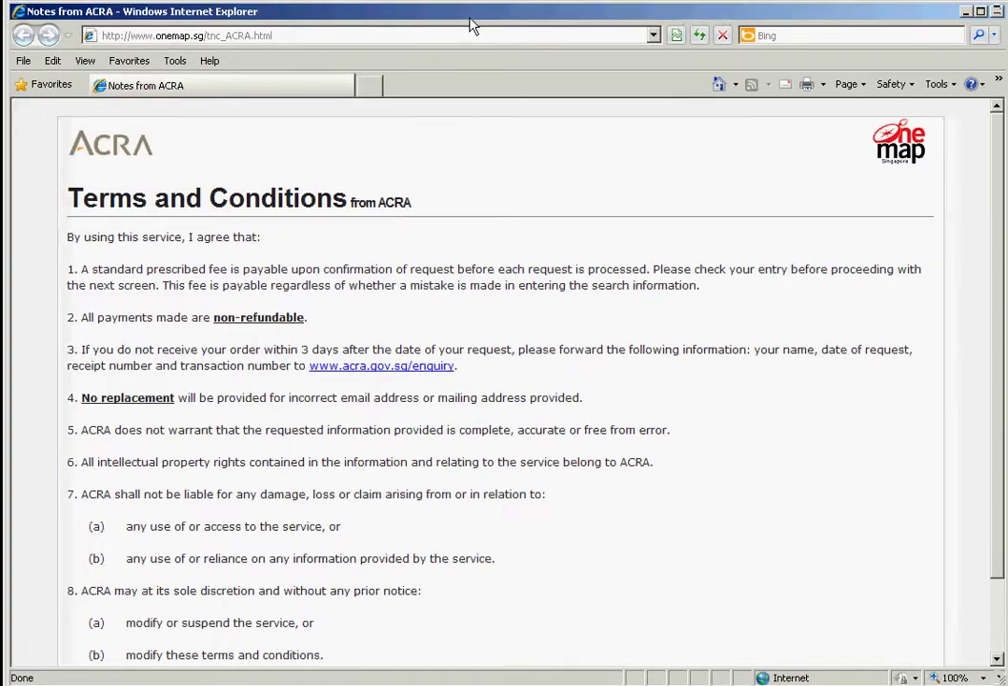
left_click(997, 11)
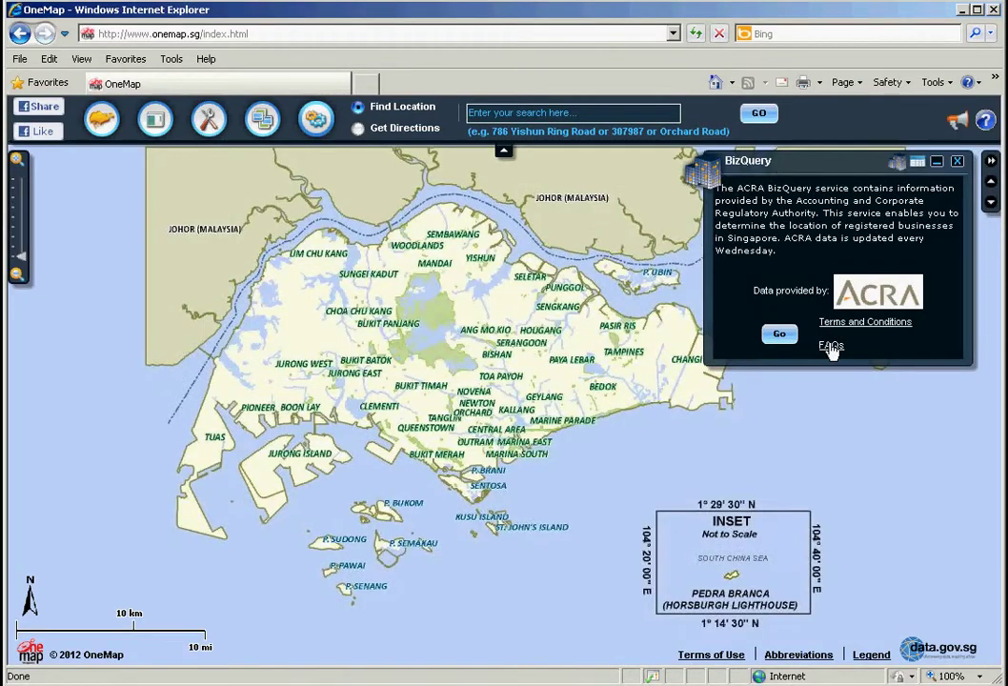
View the BizQuery FAQs page full-screen, then close it to return to the map.
left_click(831, 346)
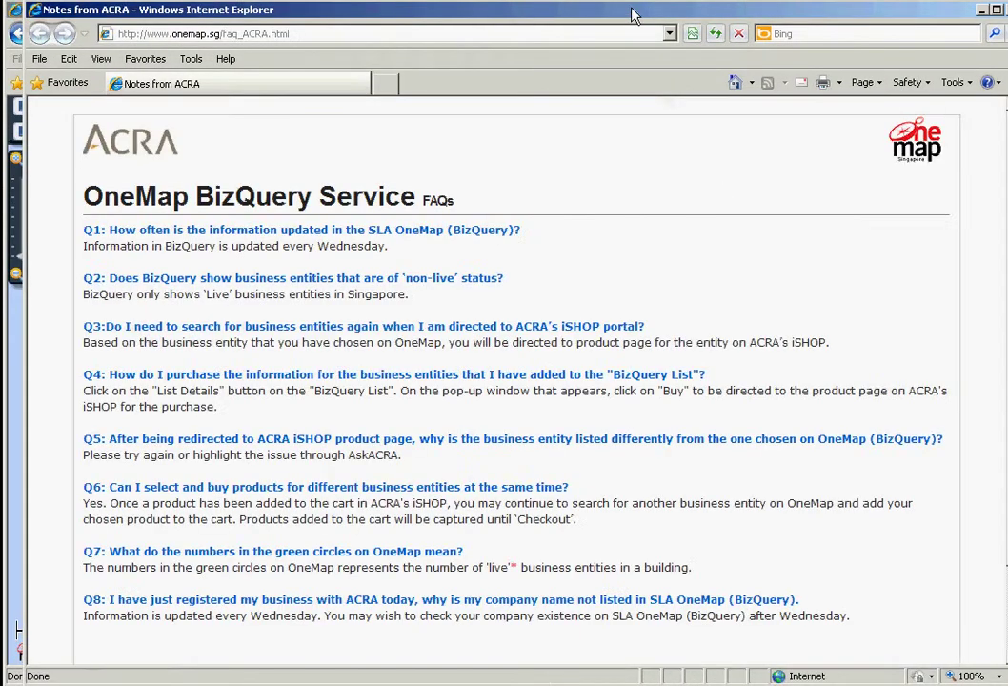
double_click(621, 15)
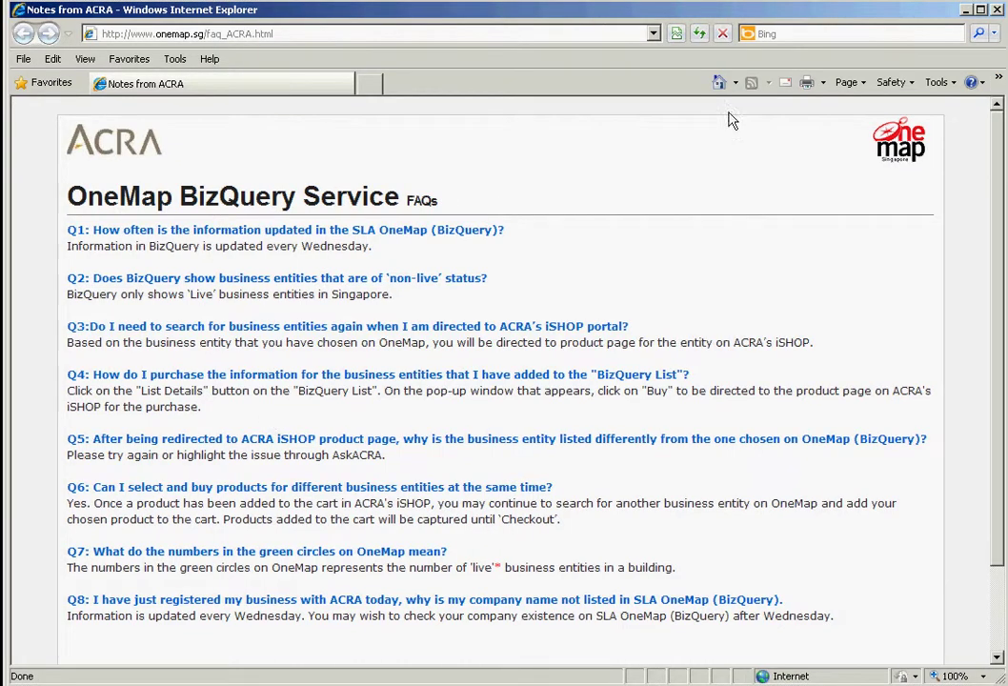
left_click(996, 10)
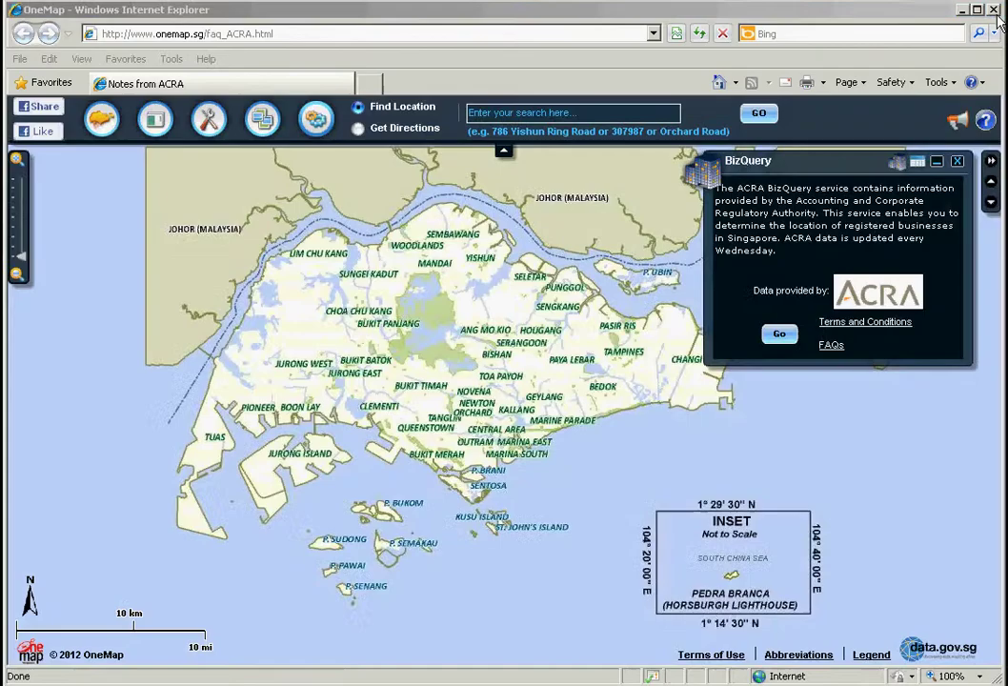
Start a BizQuery By Map search, glance at By Name, and set the business radius to 0.5km.
left_click(779, 335)
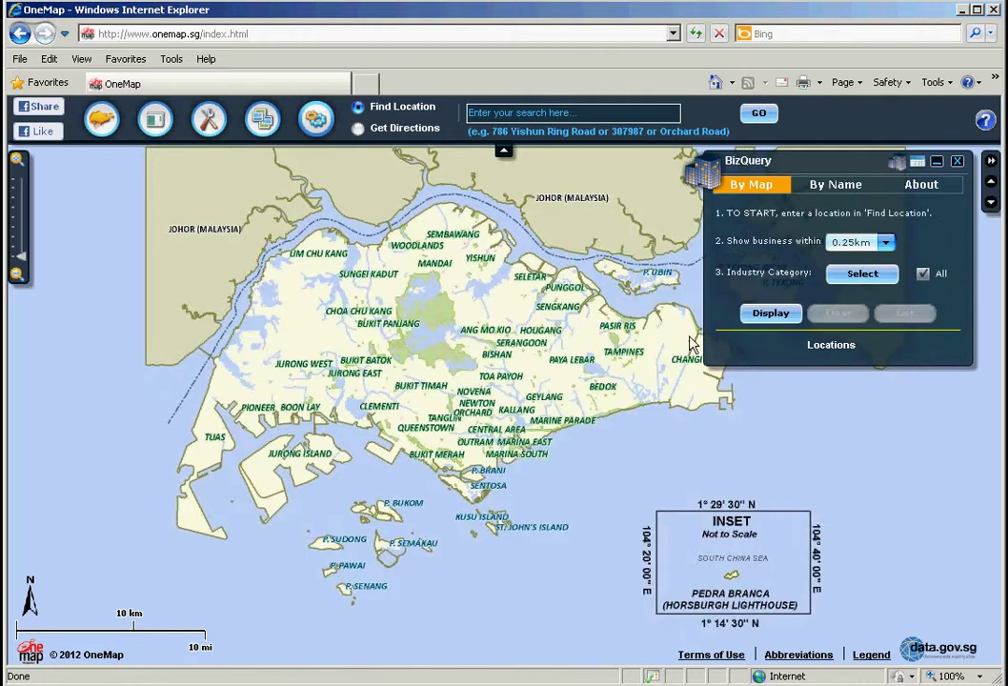
left_click(826, 190)
left_click(779, 194)
left_click(885, 245)
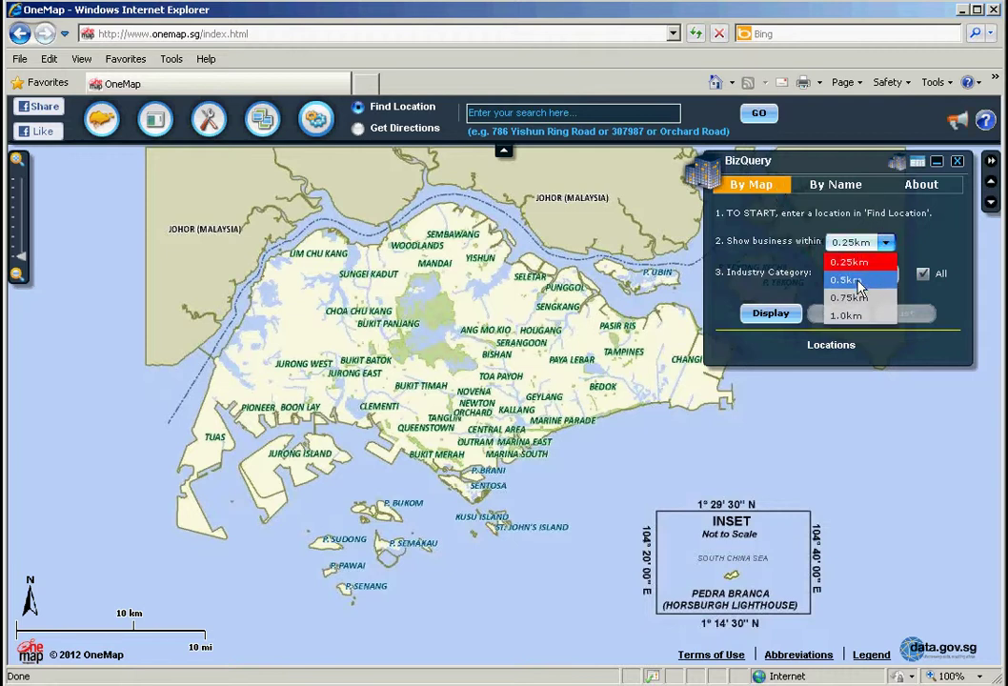
left_click(860, 283)
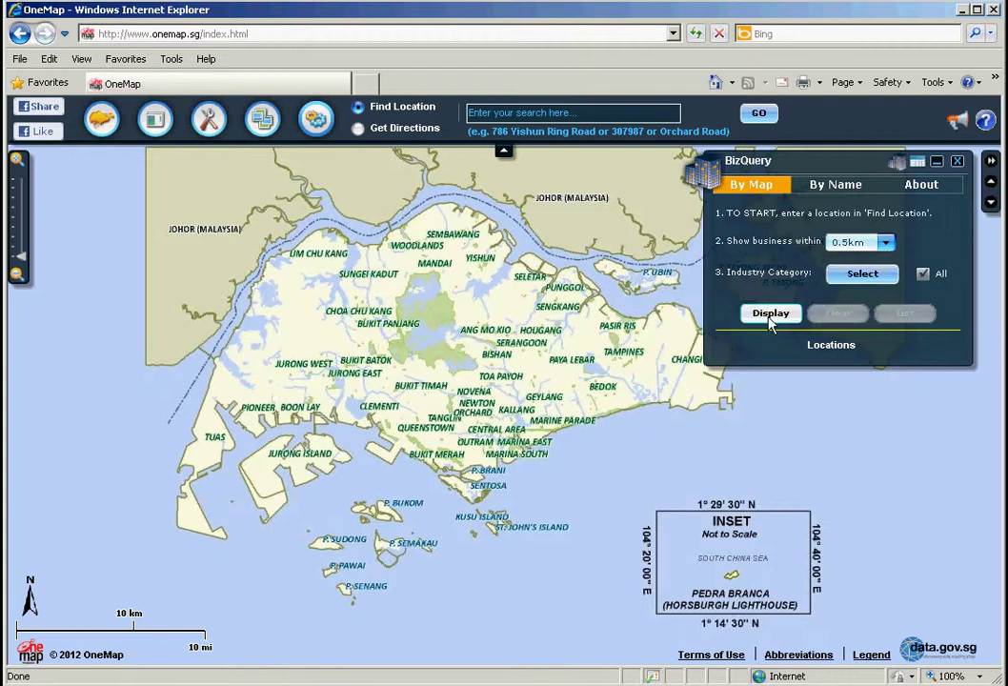
Keep every industry category ticked and proceed to map the 58 Toa Payoh business locations.
left_click(864, 274)
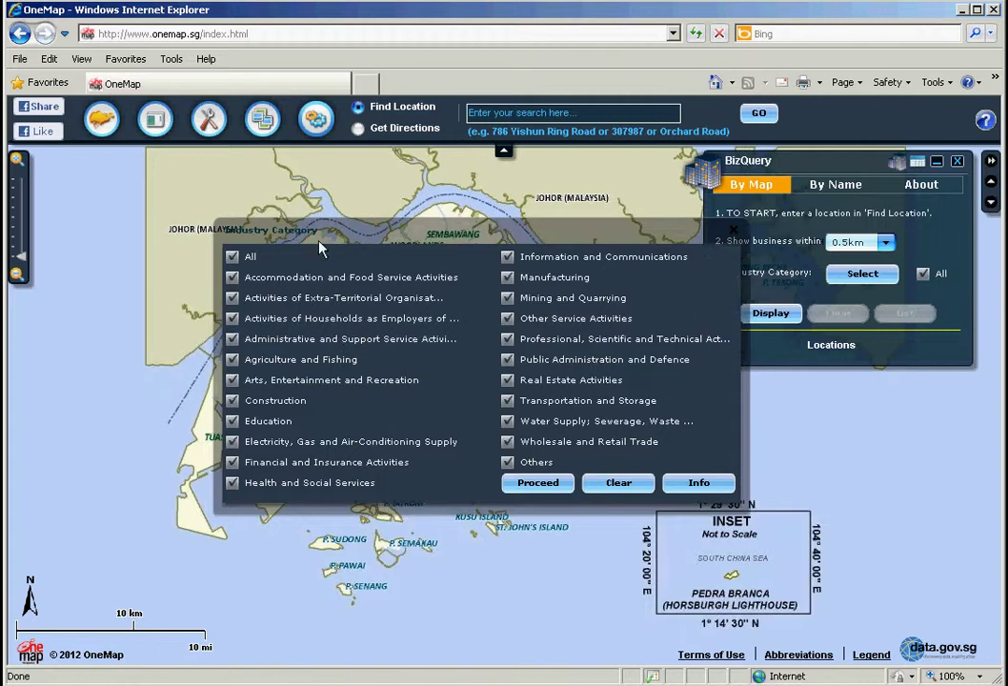
left_click_drag(320, 241, 236, 254)
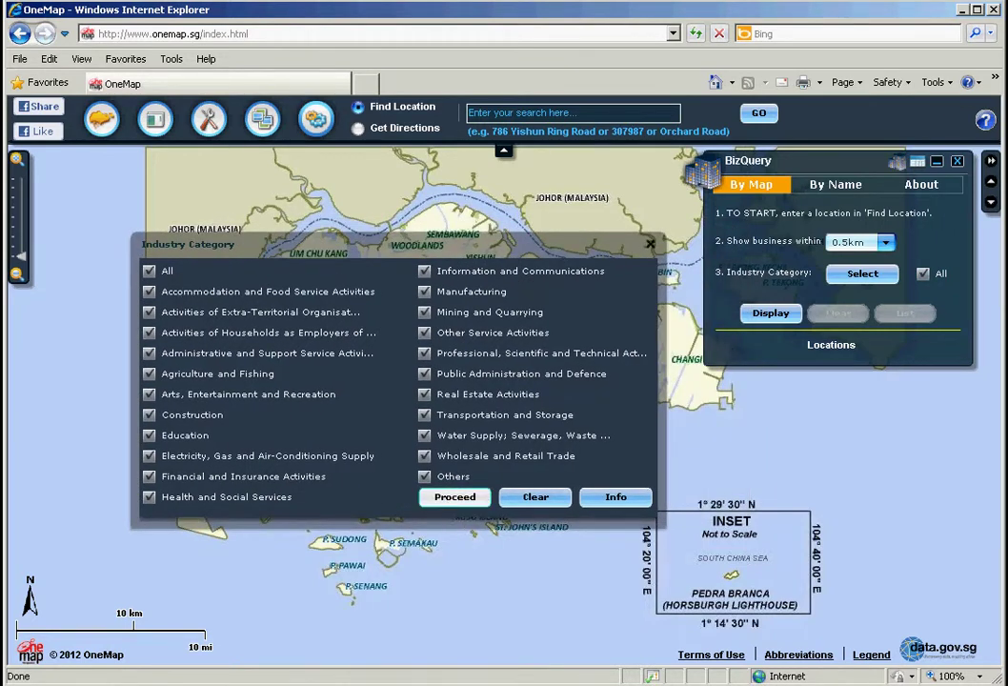
left_click(455, 497)
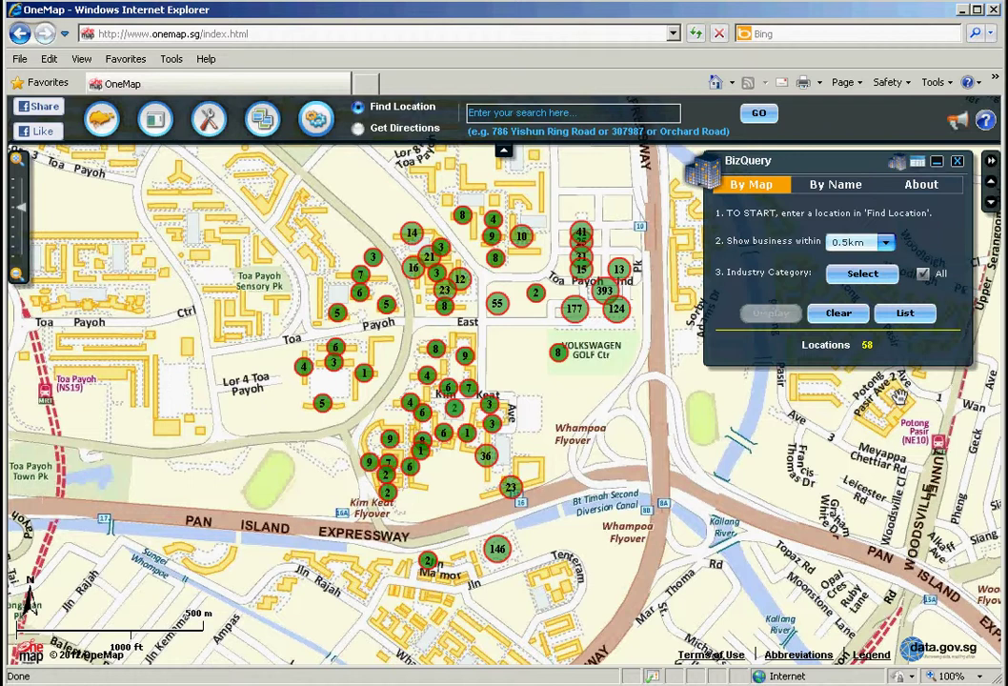
Open the BizQuery List report of nearby businesses, then close it.
left_click(905, 315)
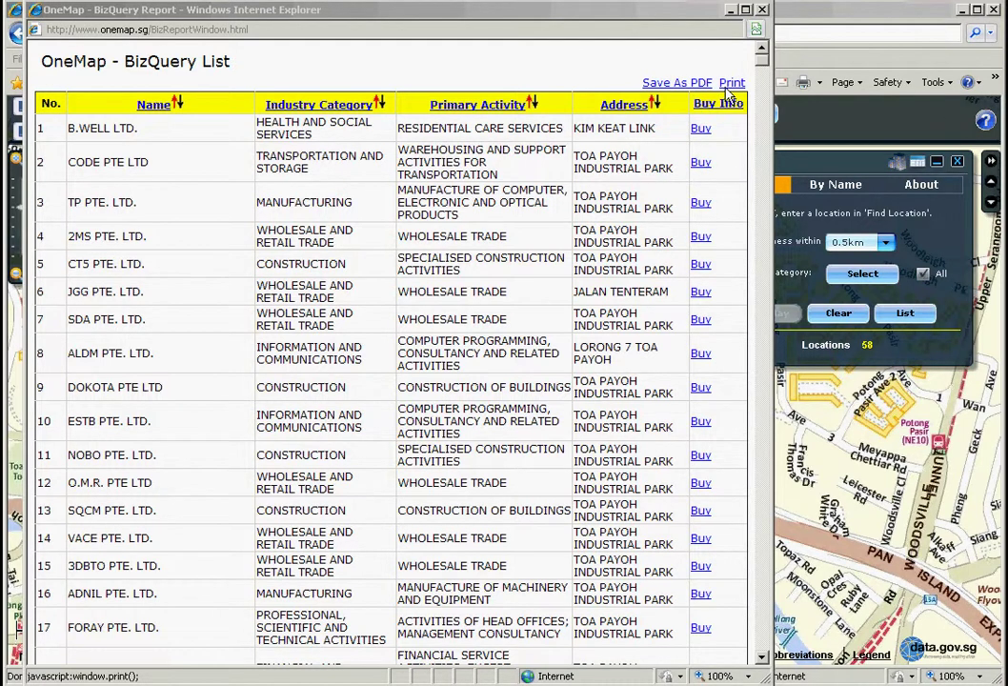
left_click(762, 10)
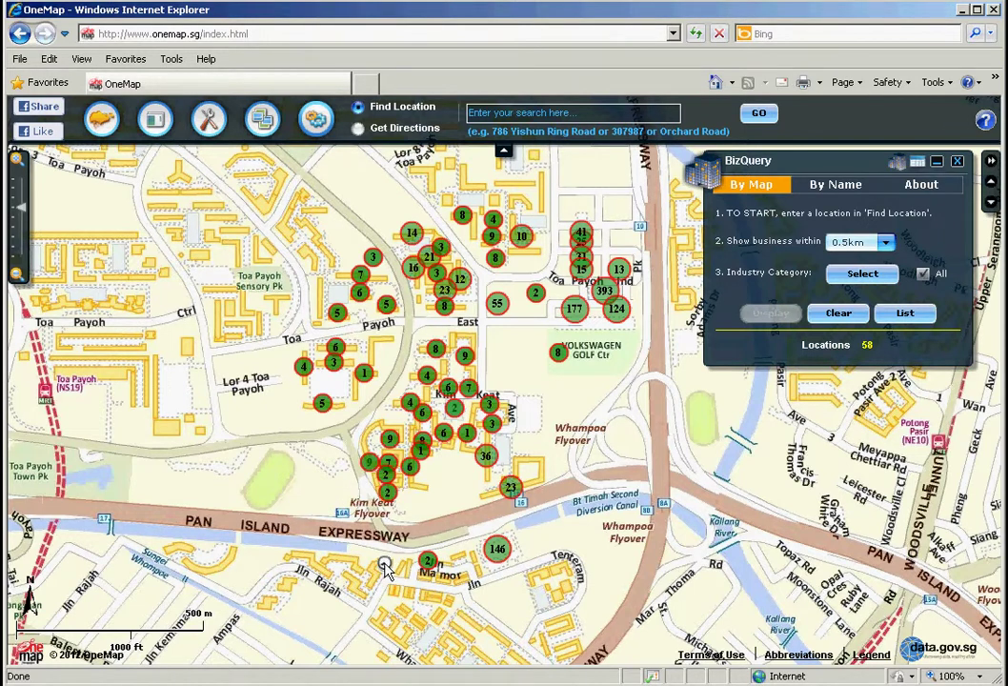
Add every business in the Kim Keat Link popup, through TIS SOLUTION PTE. LTD., to the BizQuery List.
left_click(369, 463)
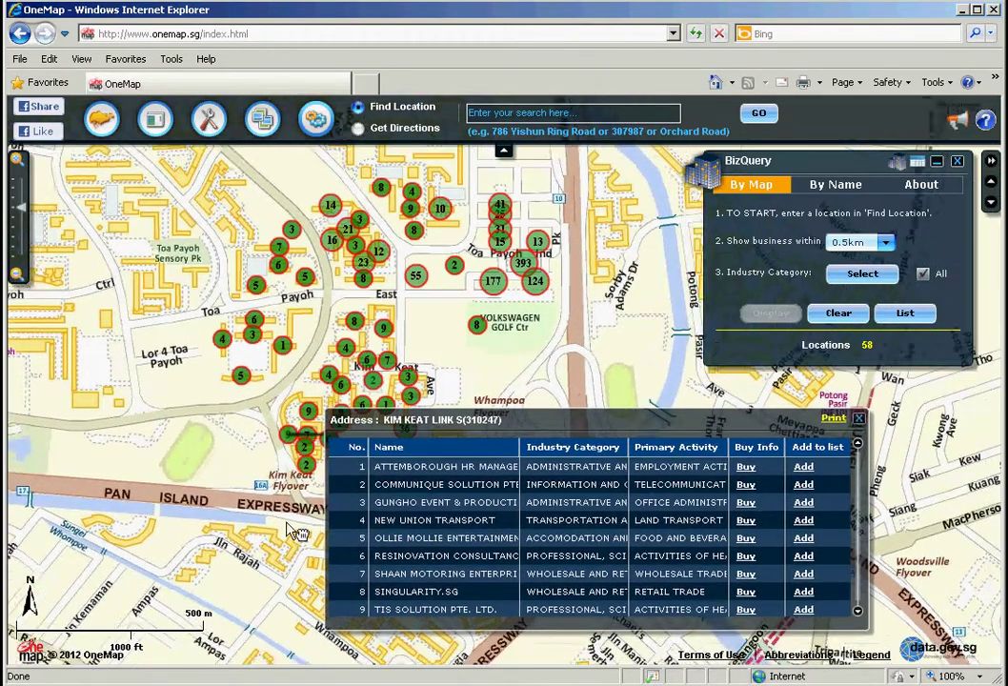
left_click_drag(296, 532, 151, 520)
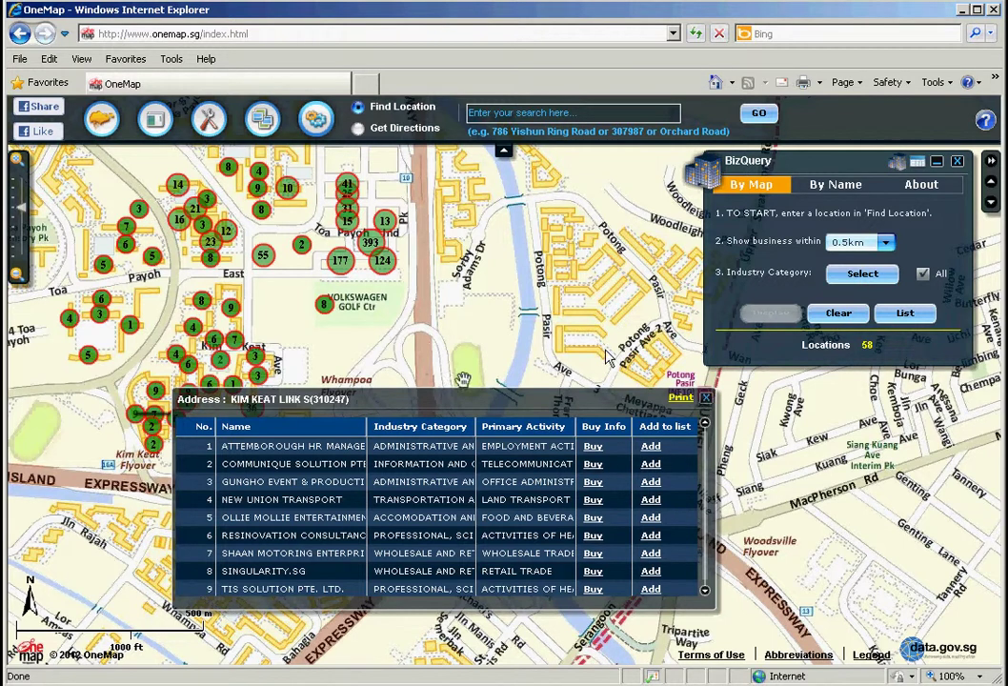
left_click(650, 446)
left_click(651, 464)
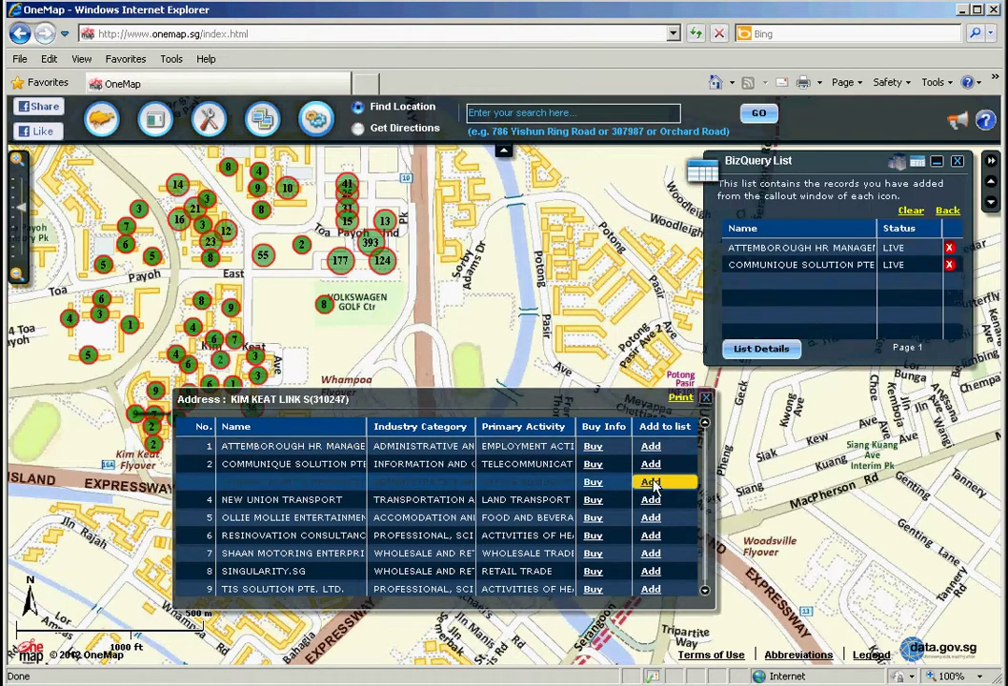
left_click(650, 482)
left_click(650, 500)
left_click(650, 517)
left_click(651, 535)
left_click(651, 554)
left_click(651, 571)
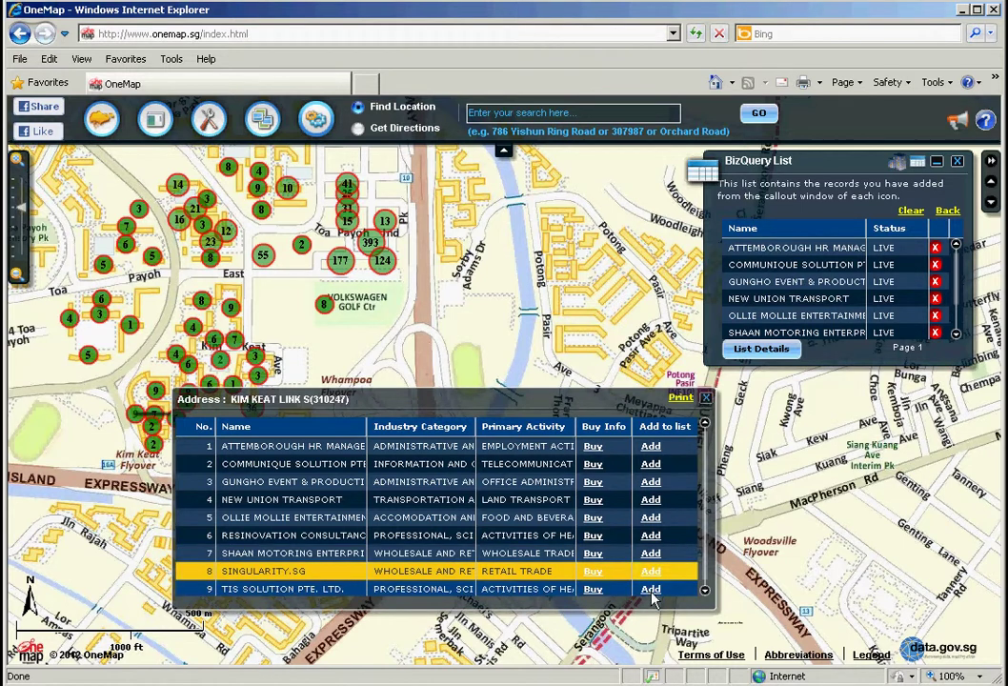
left_click(651, 589)
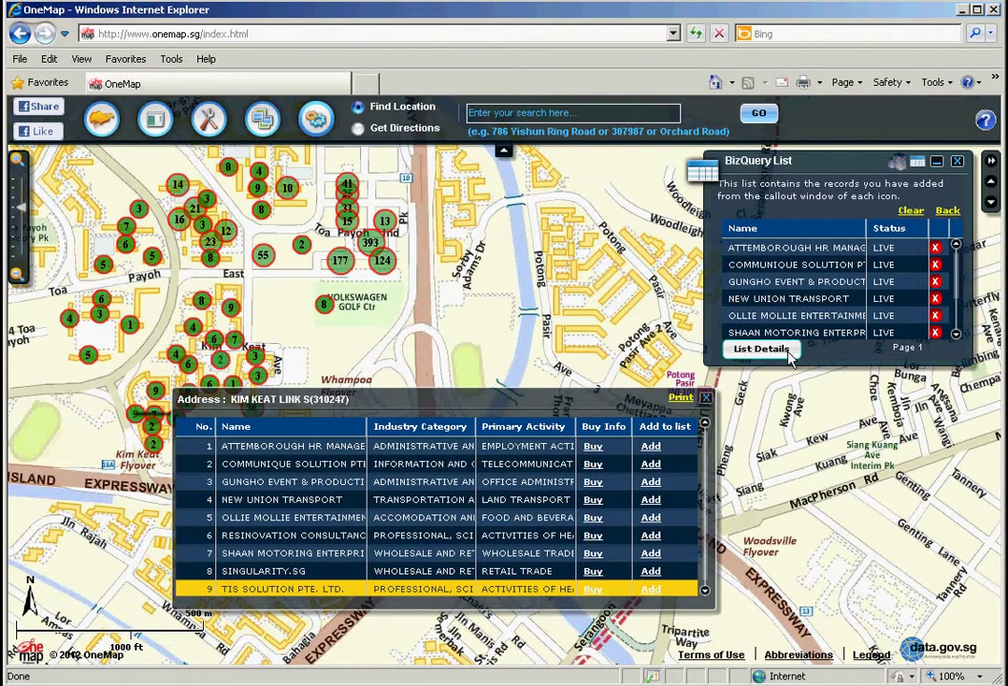
left_click(787, 352)
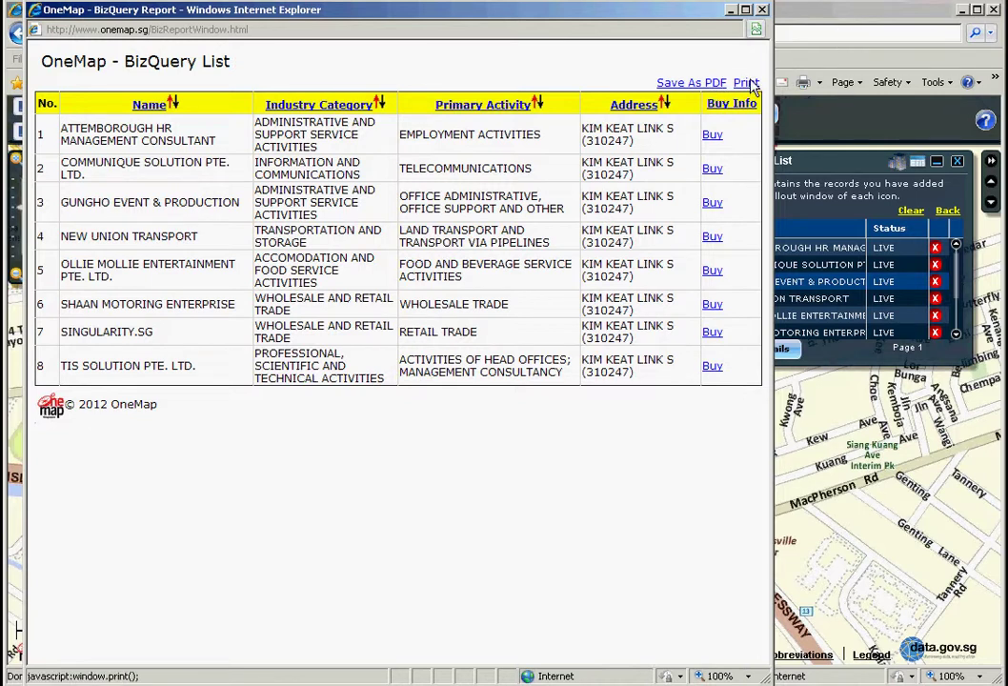
left_click(763, 10)
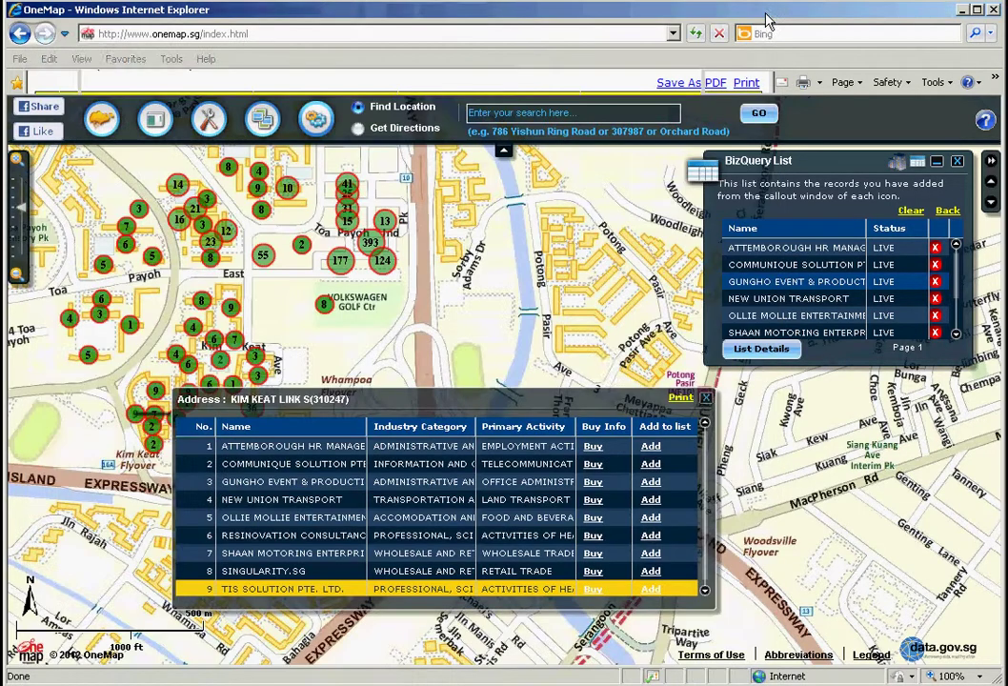
left_click(593, 448)
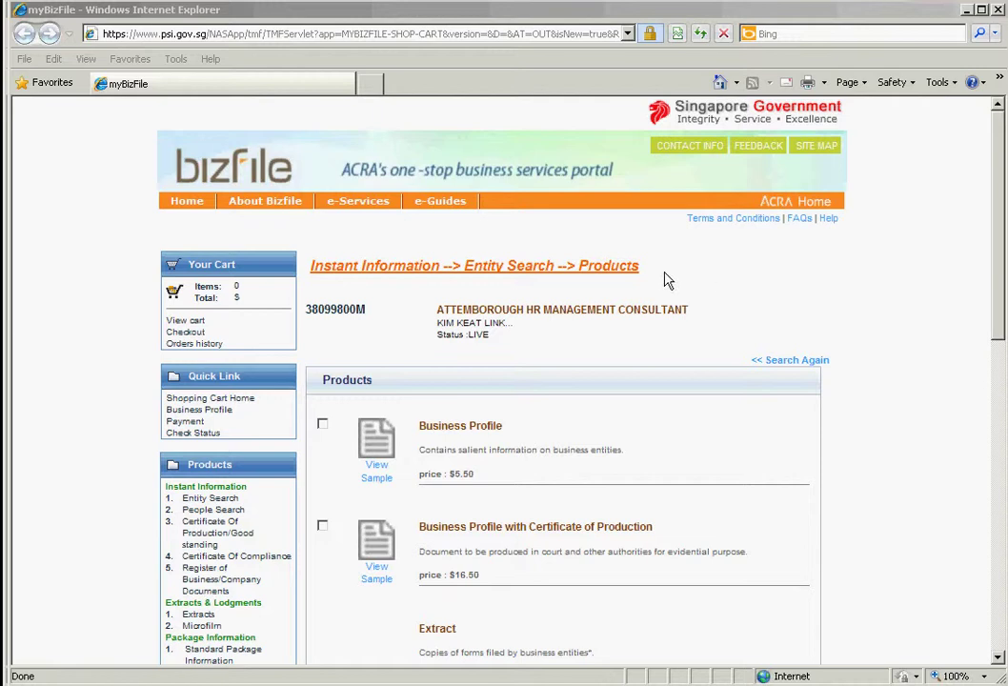
left_click(996, 10)
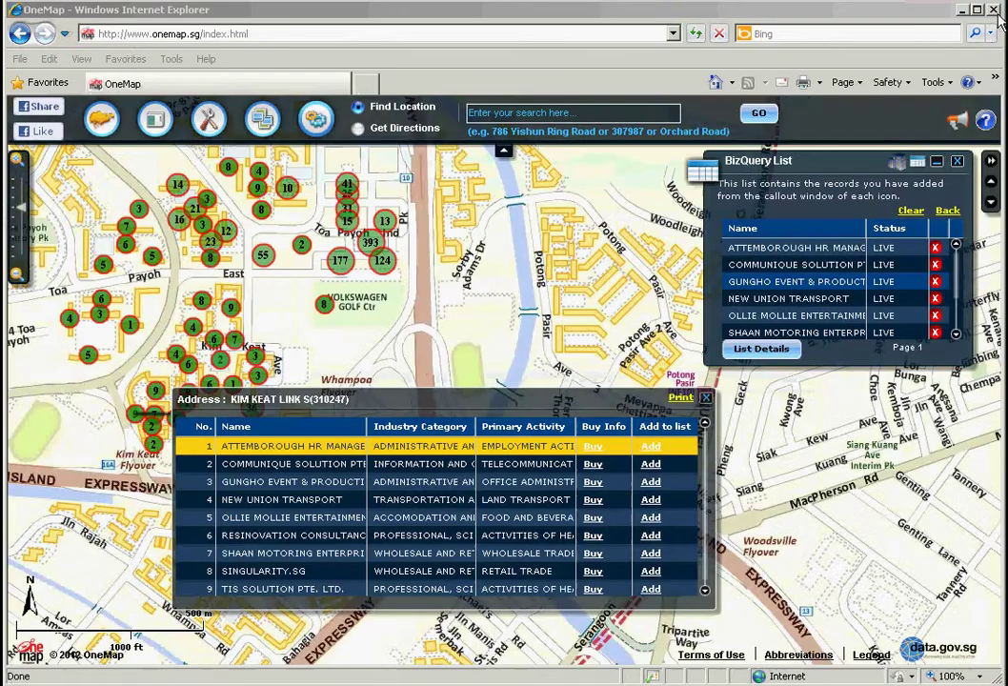
left_click(896, 164)
Search BizQuery By Name for businesses called 'Kim'.
left_click(838, 186)
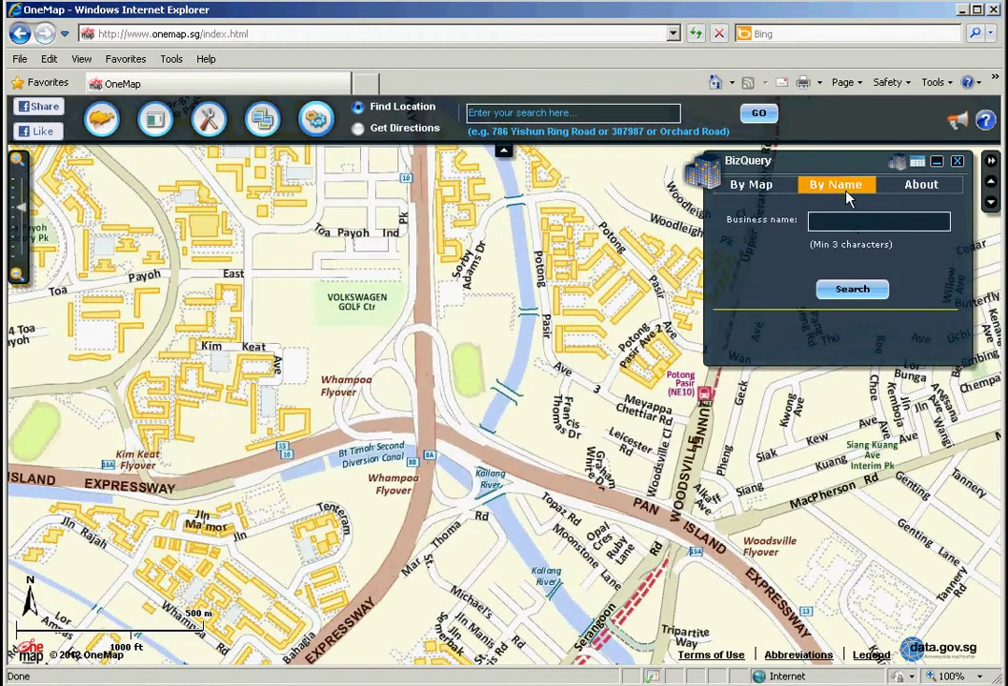
left_click(853, 227)
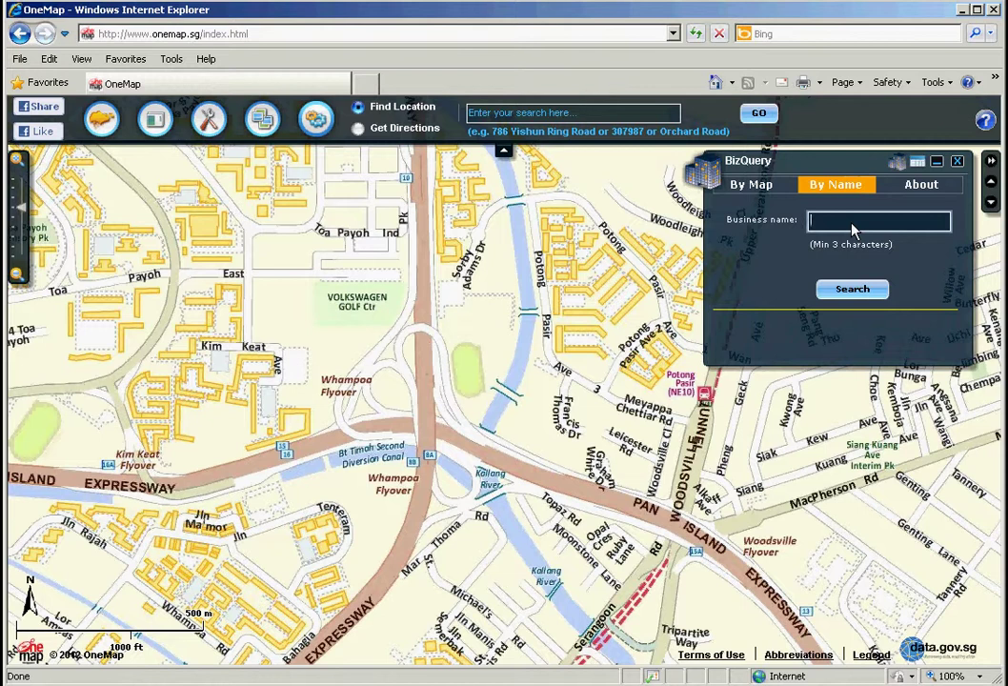
type("Kim")
left_click(854, 296)
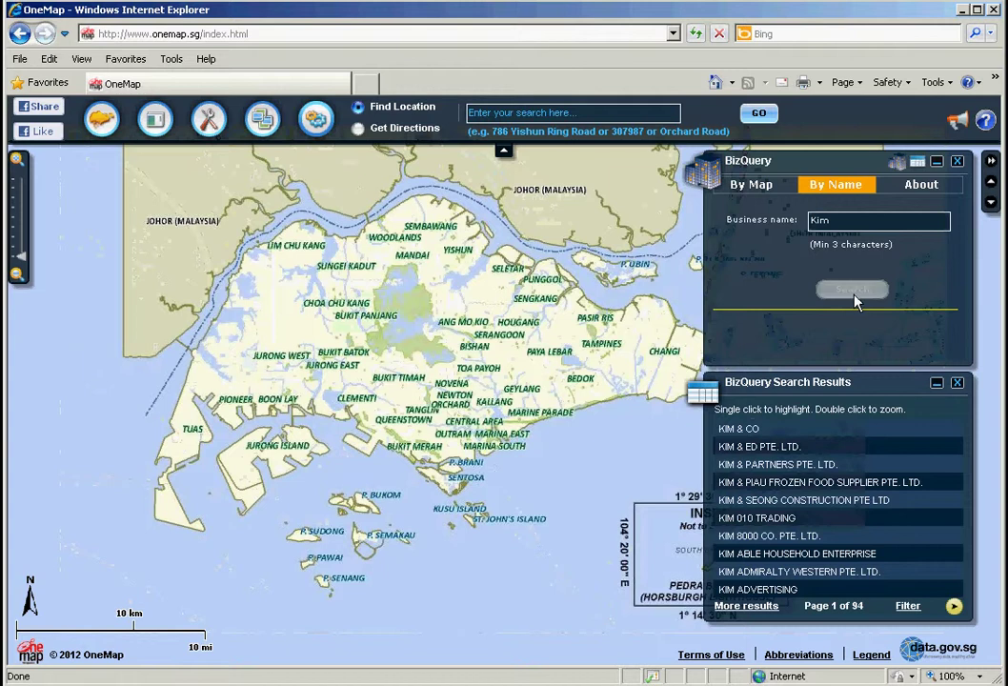
Preview the first 'Kim' results, from KIM & CO to KIM & SEONG CONSTRUCTION, on the map.
left_click(731, 430)
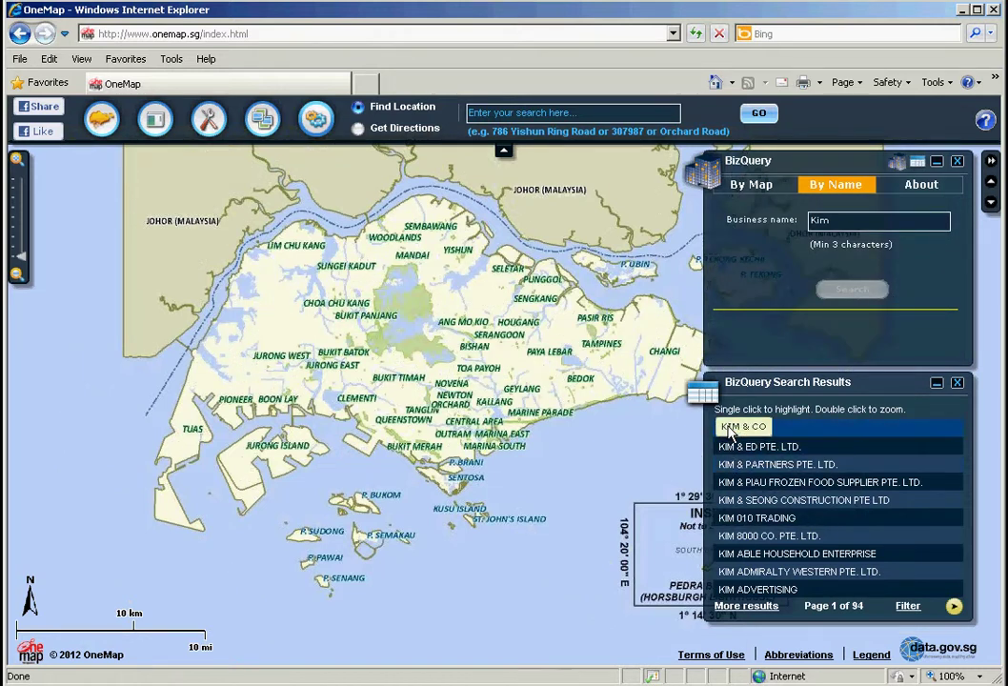
left_click(732, 446)
left_click(732, 465)
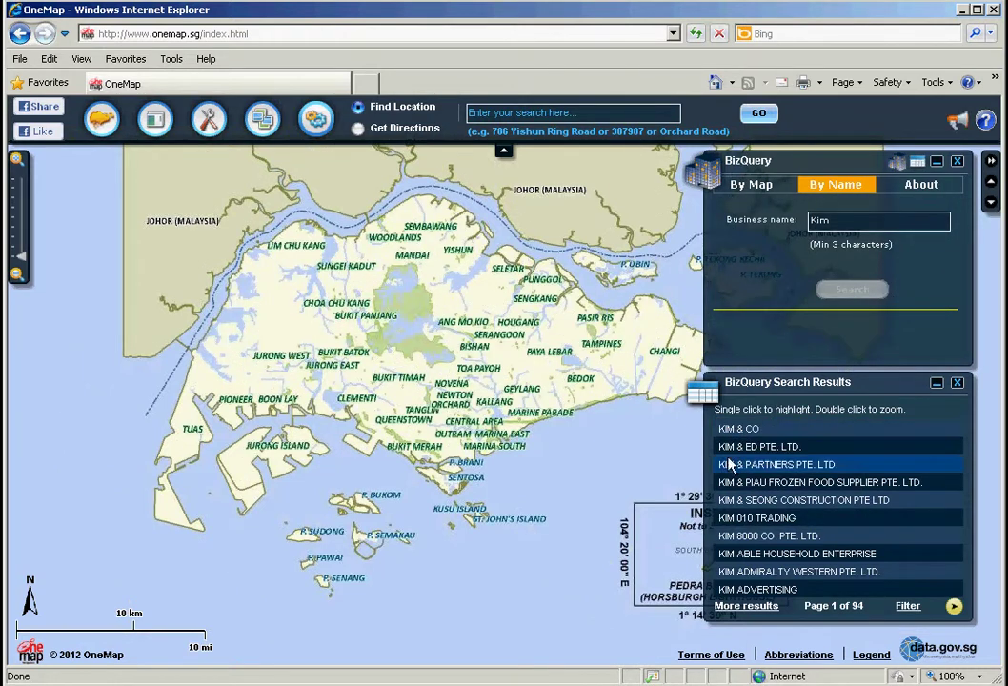
left_click(730, 482)
left_click(730, 500)
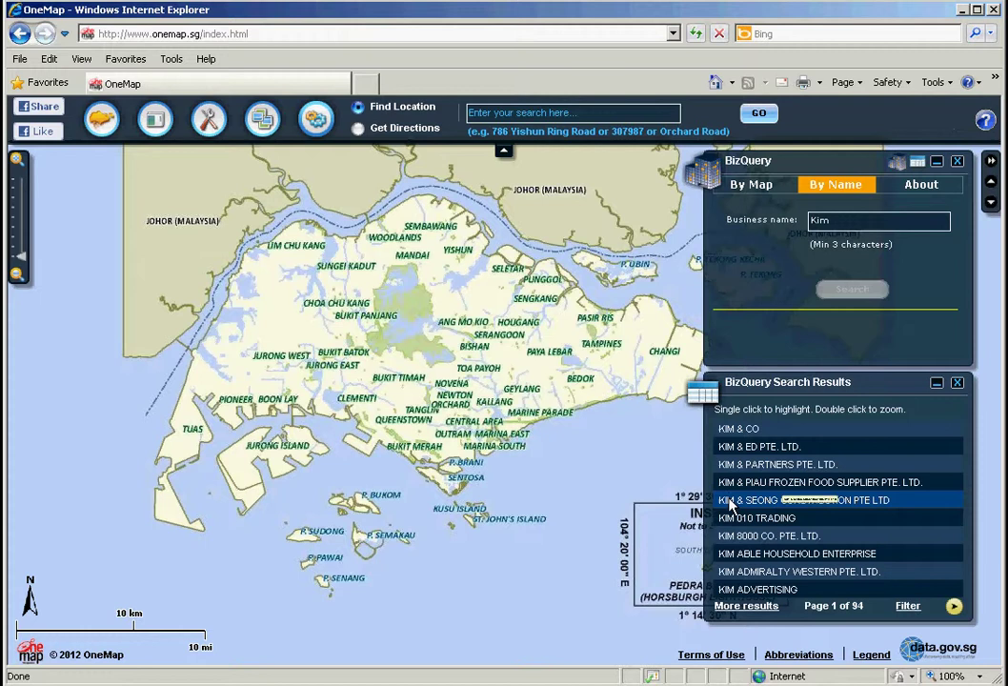
Zoom to KIM & PIAU FROZEN FOOD SUPPLIER PTE. LTD. at Eng Kong Terrace, showing its full popup.
left_click(730, 483)
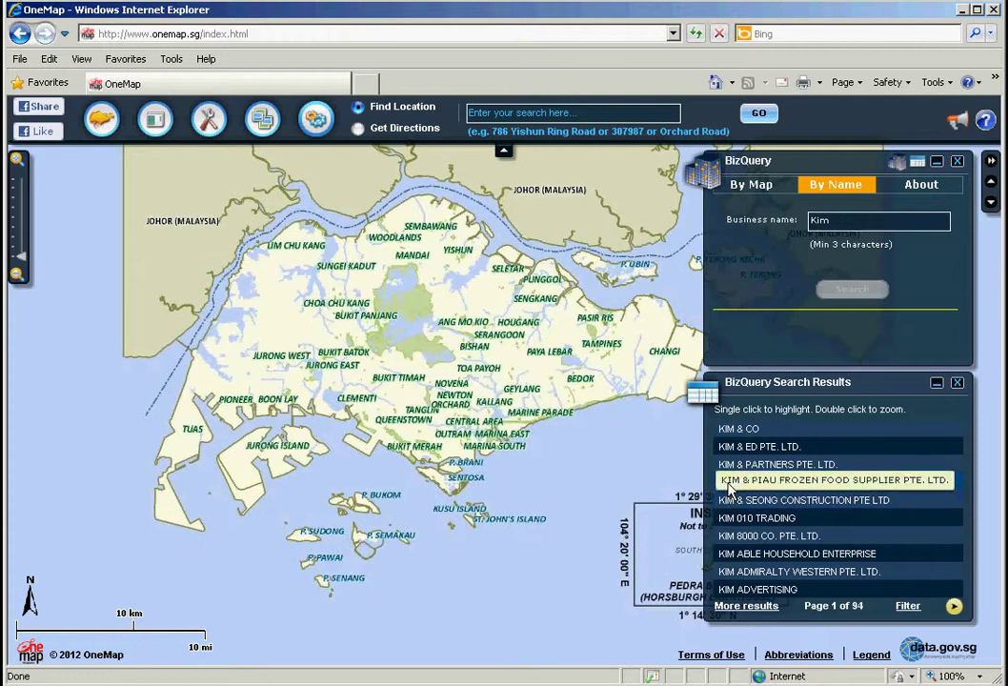
double_click(730, 483)
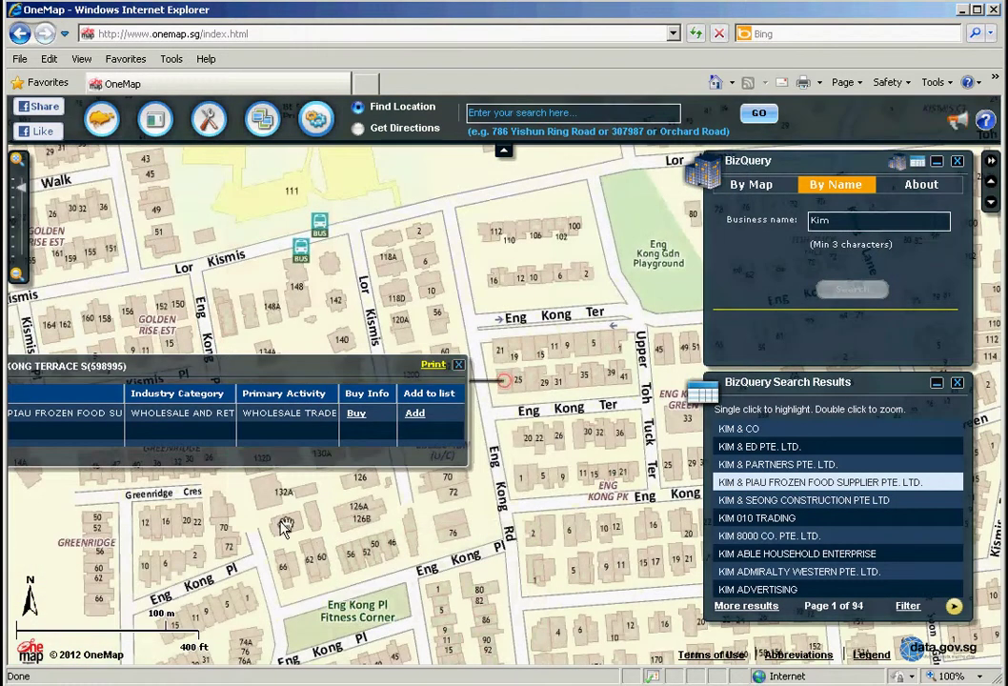
left_click_drag(300, 527, 405, 508)
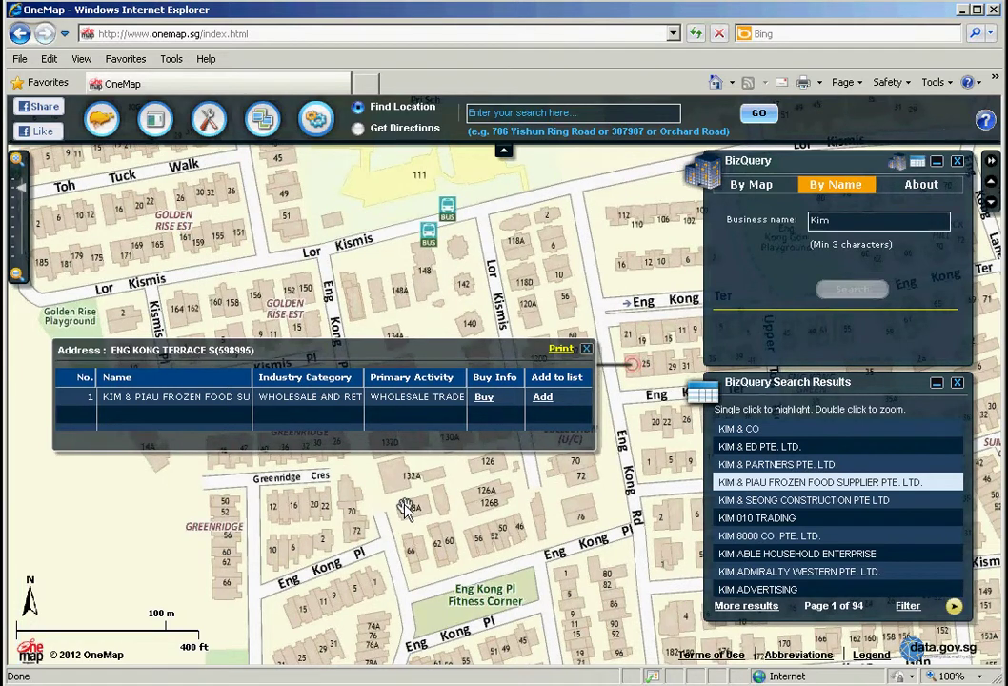